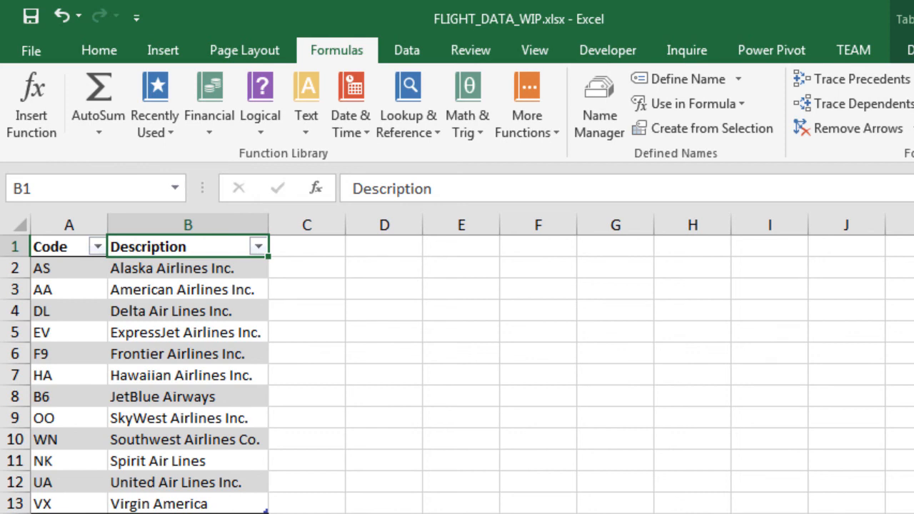
Add the column headers "# Flights" in C1 and "# Delayed Flights" in D1, and fit column D to its header.
left_click(308, 248)
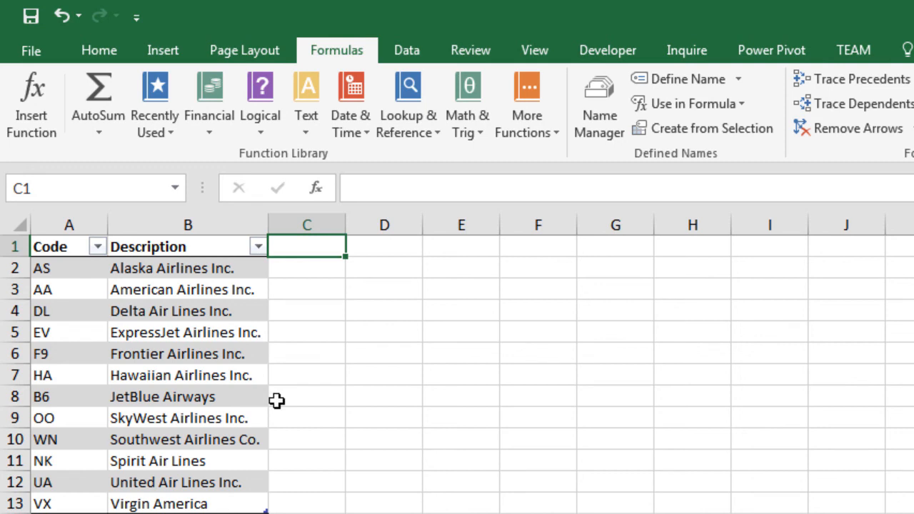
type("# Flights")
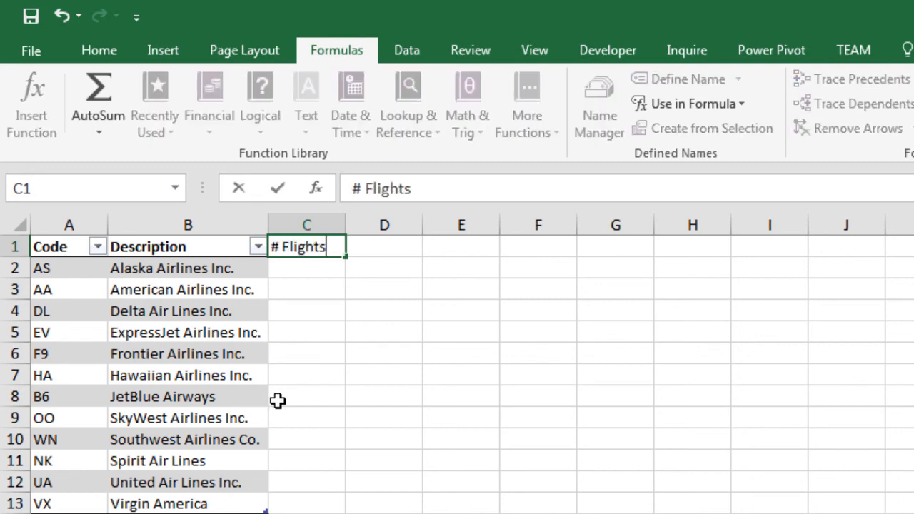
left_click(386, 247)
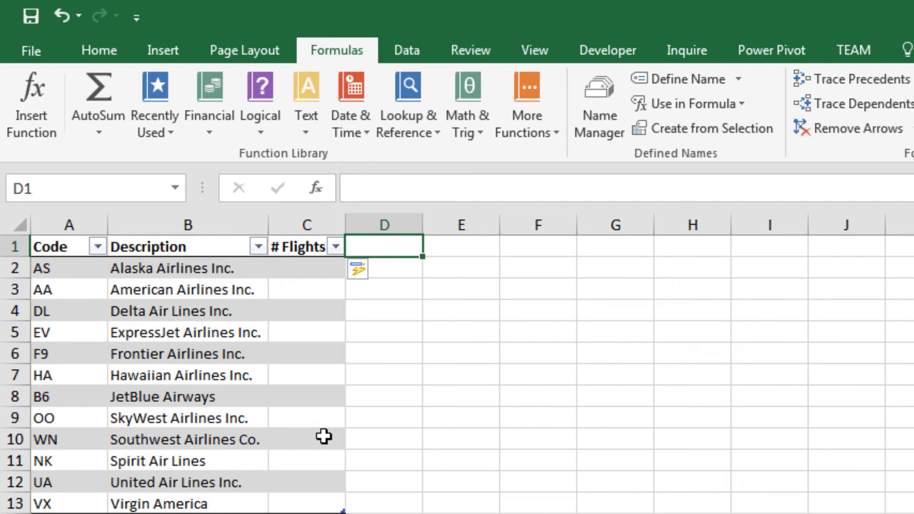
type("# Delaye")
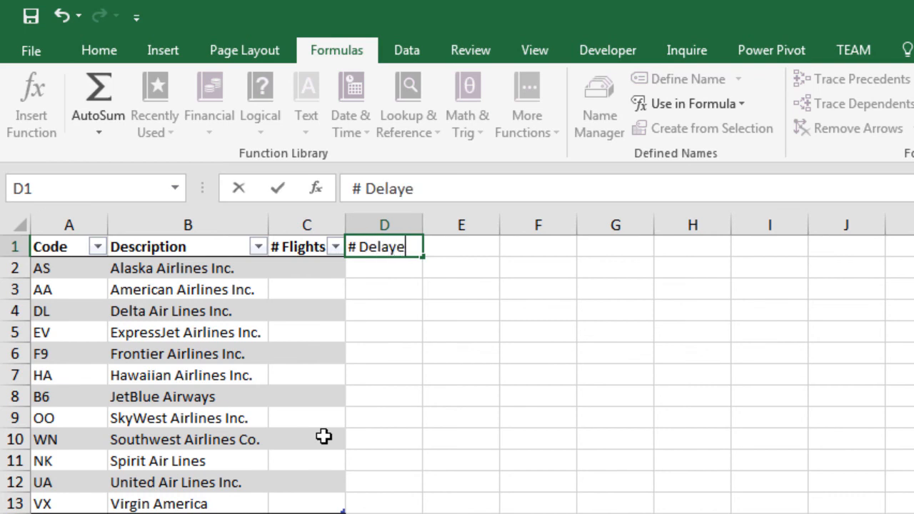
type("d Flights")
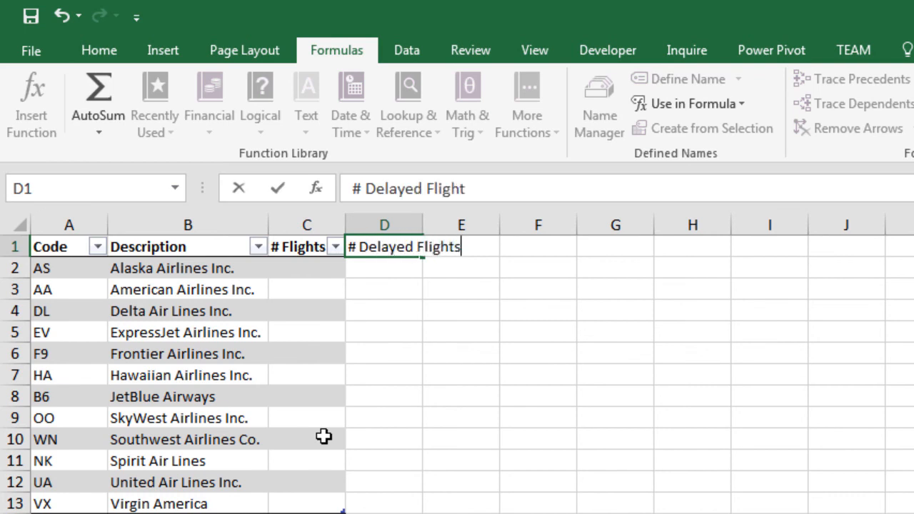
key("Return")
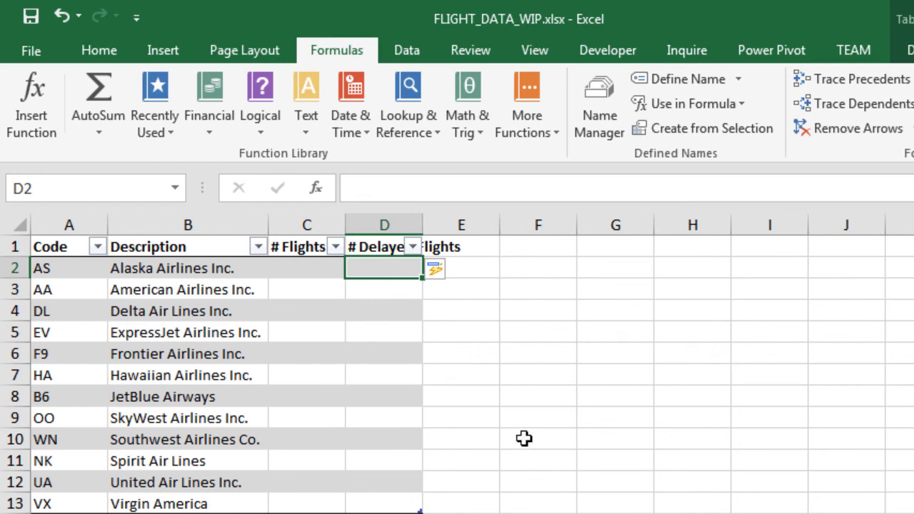
double_click(423, 224)
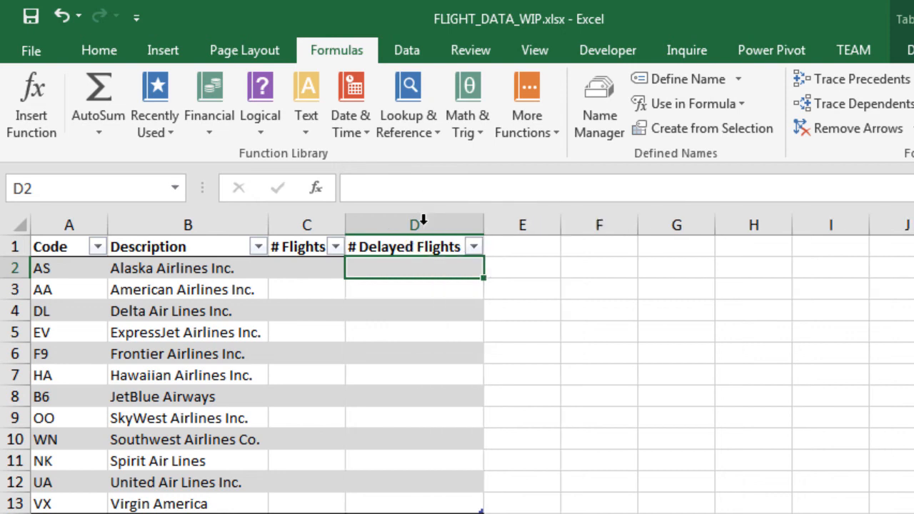
On the FLIGHT_DATA sheet, name the data cells of the UNIQUE_CARRIER column UNIQUE_CARRIER.
left_click(334, 268)
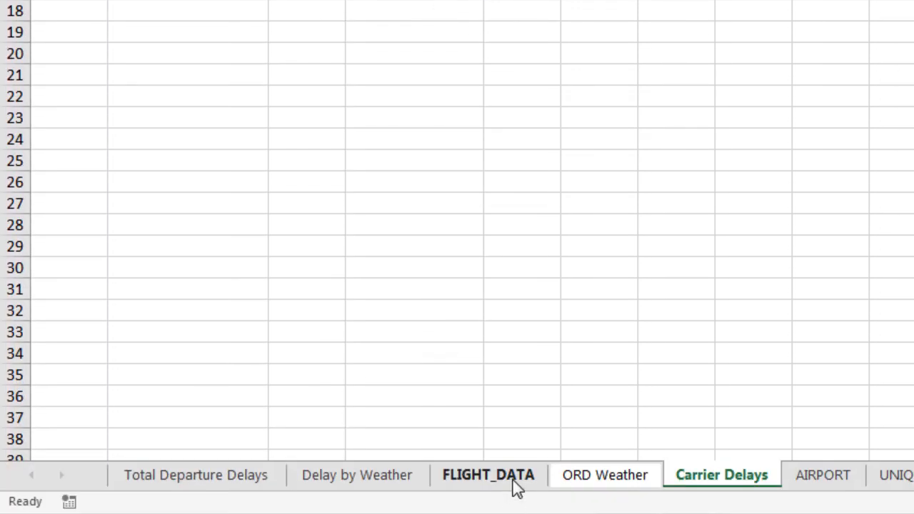
left_click(513, 486)
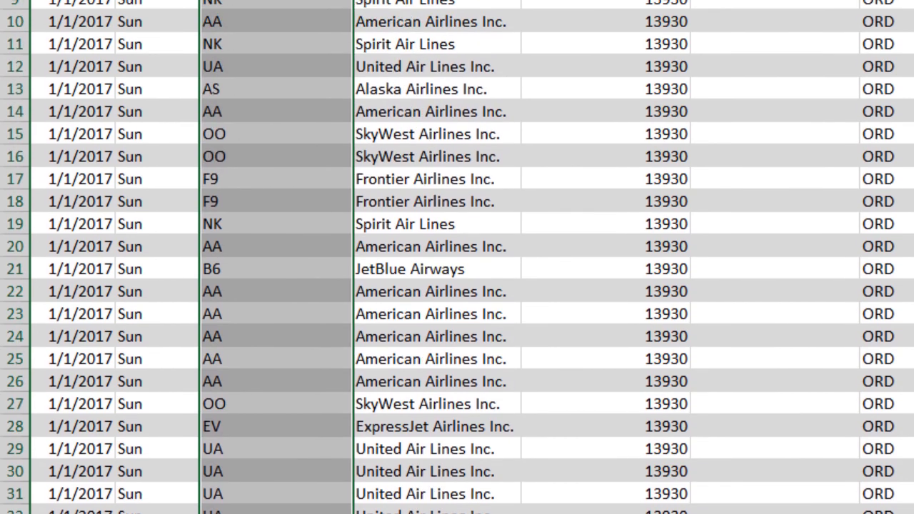
left_click(232, 62)
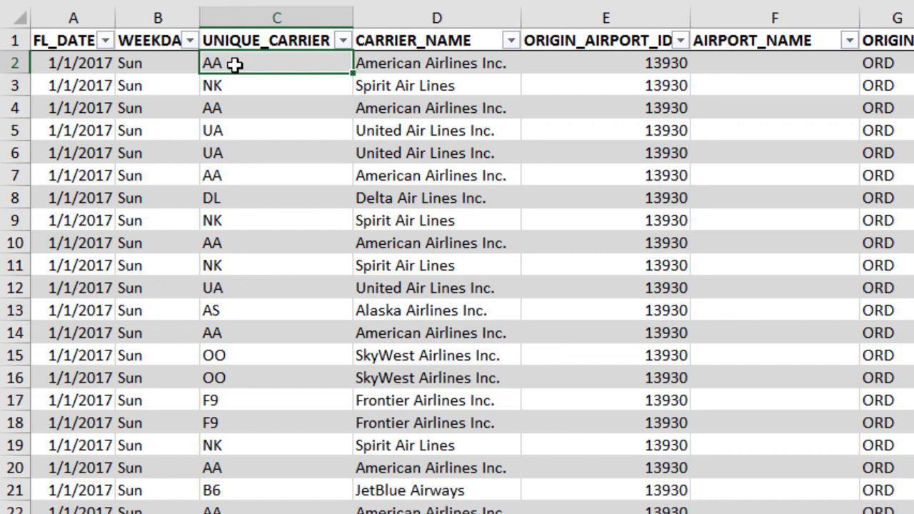
left_click(244, 27)
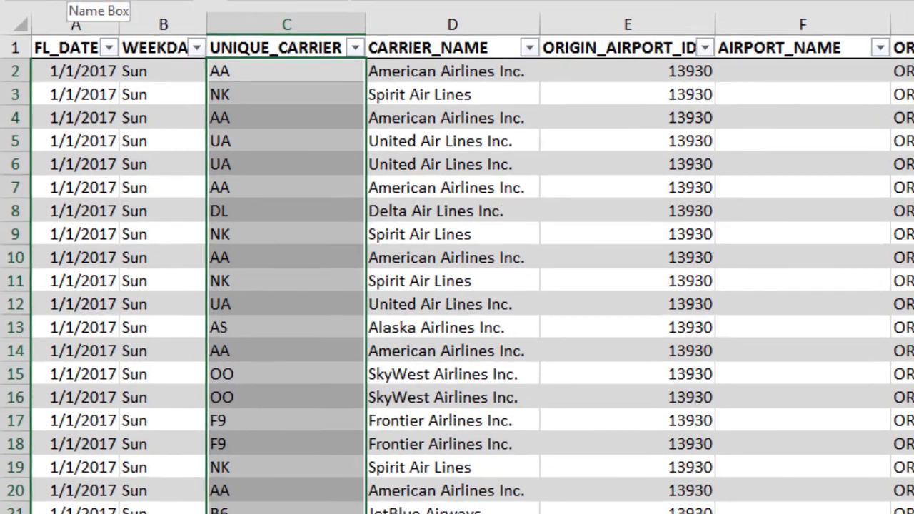
left_click(196, 21)
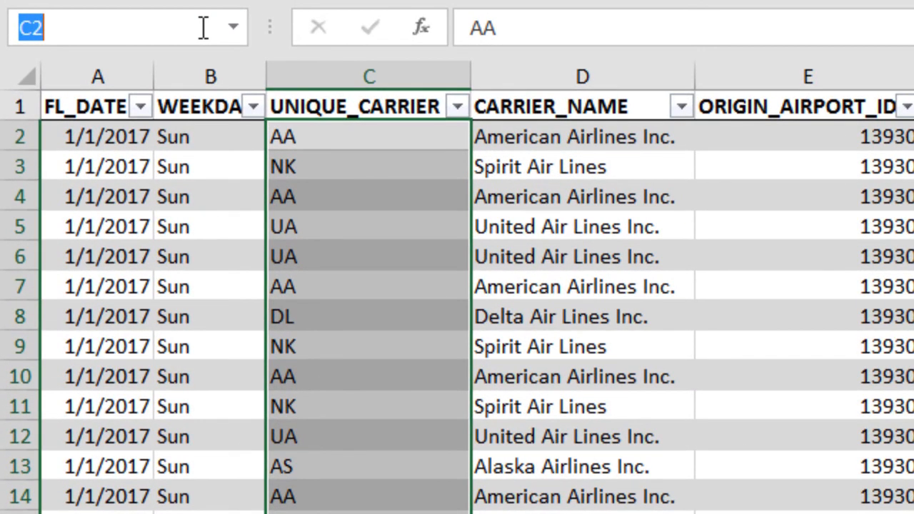
type("UNIQUE")
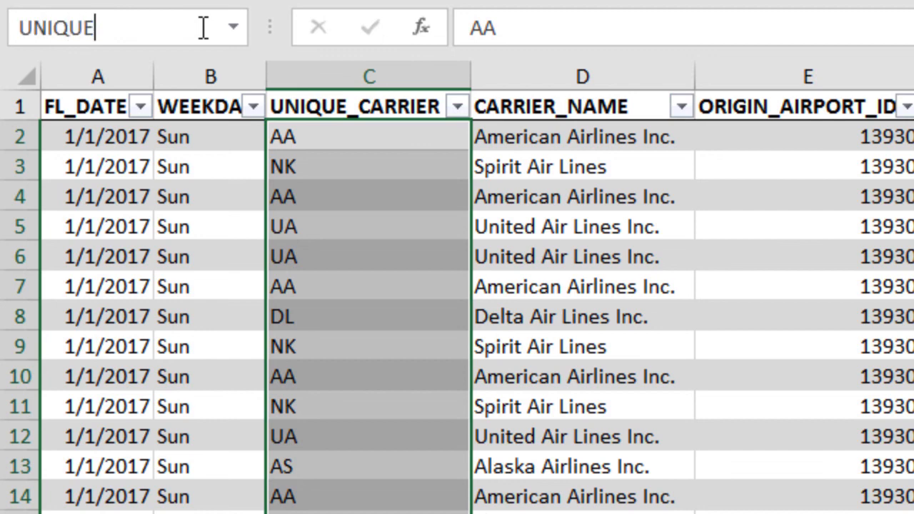
type("_CARRIER")
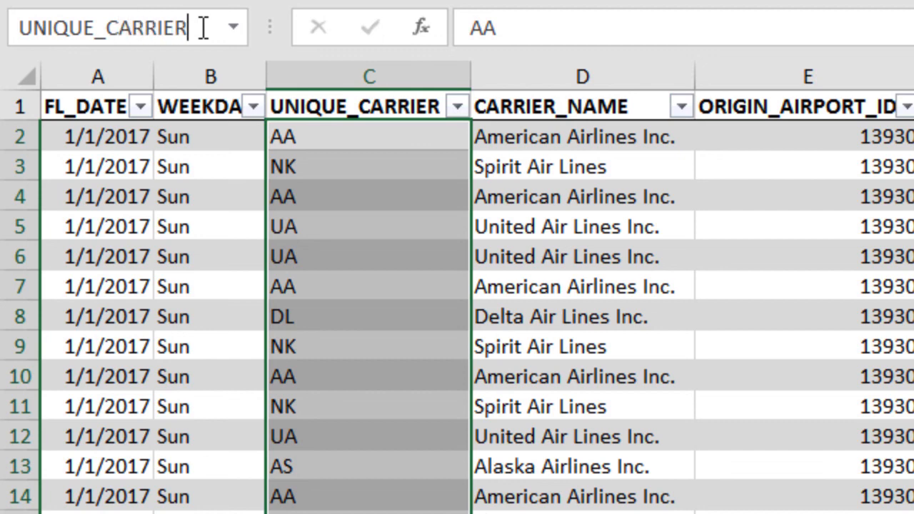
key("Return")
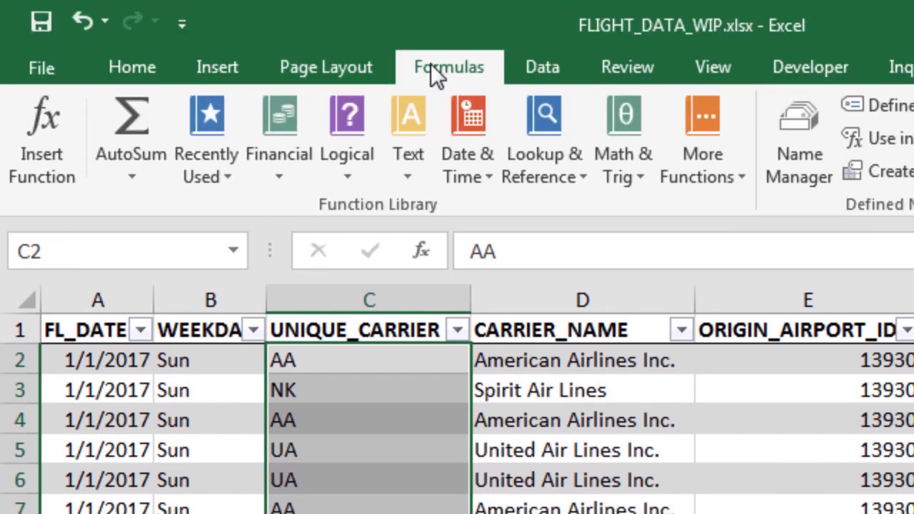
Check the UNIQUE_CARRIER and UNIQUE_CARRIERS entries in the Name Manager, with the Name column widened to show the full names.
left_click(789, 144)
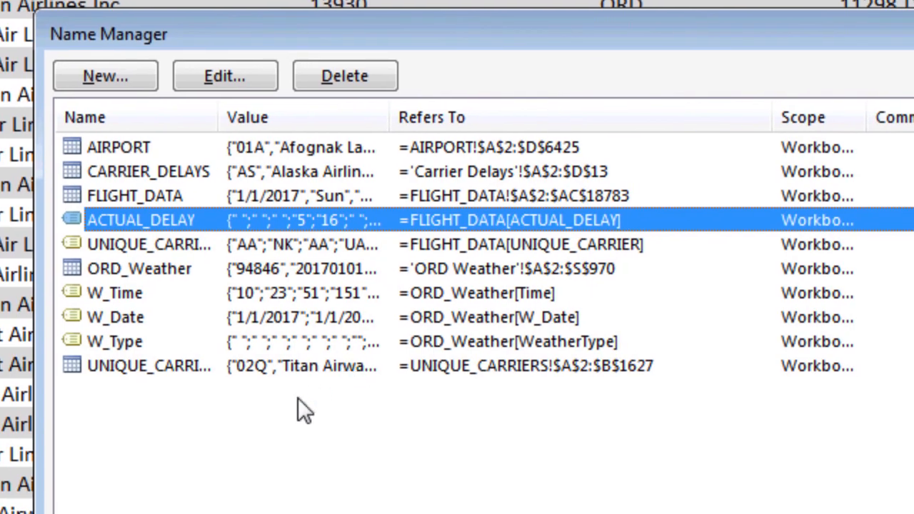
left_click(128, 244)
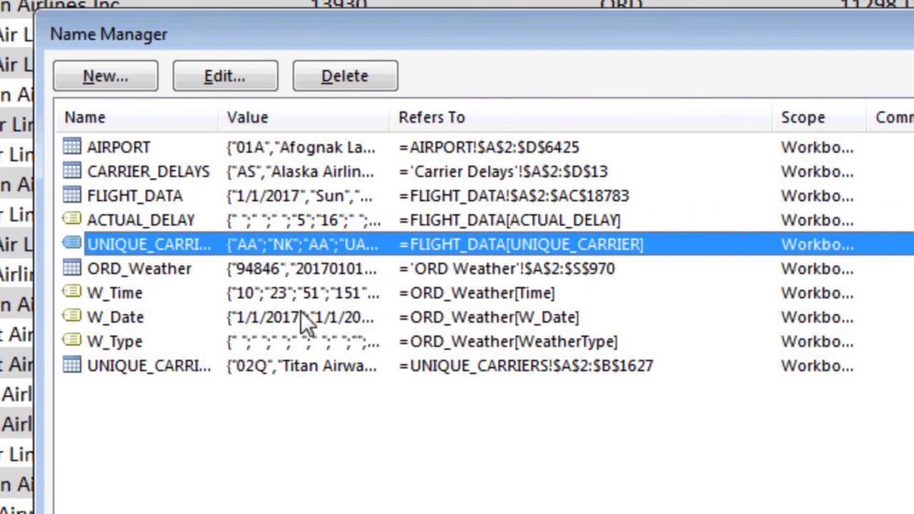
left_click_drag(219, 120, 255, 121)
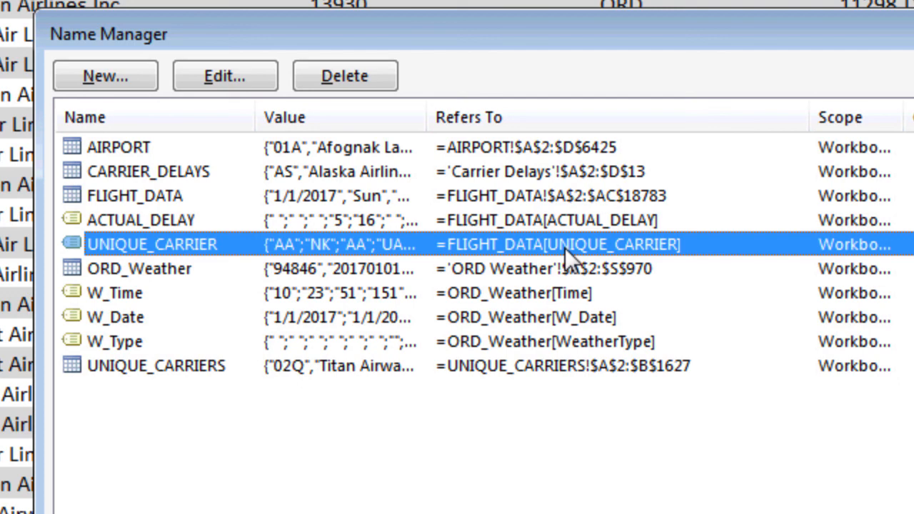
left_click(178, 372)
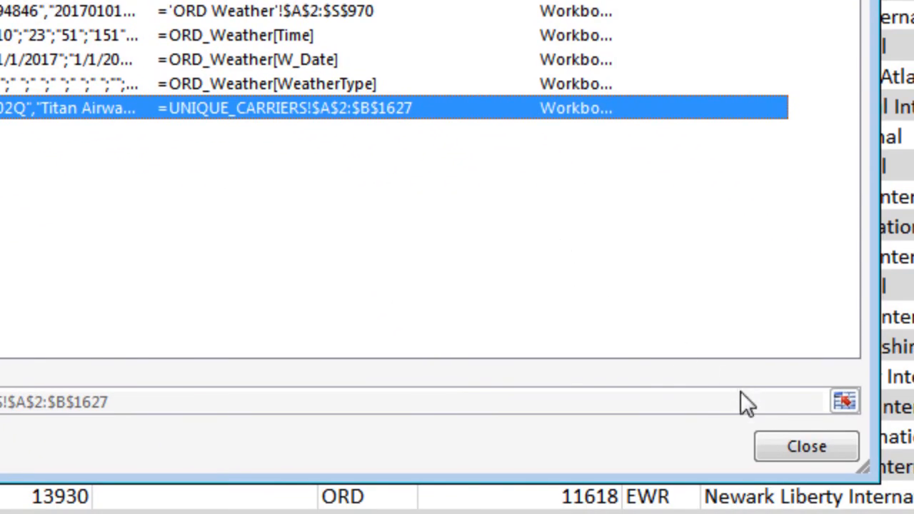
left_click(816, 454)
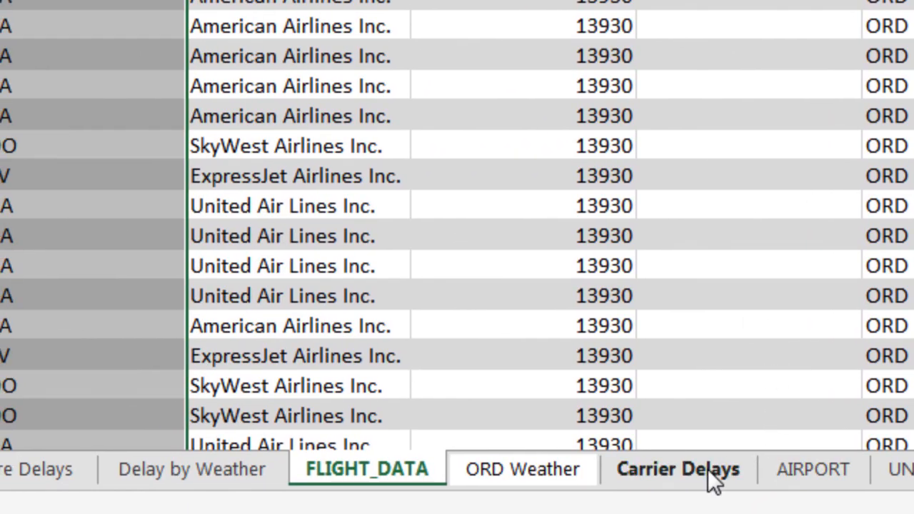
On the Carrier Delays sheet, begin a COUNTIF formula in cell C2 of the # Flights column.
left_click(718, 475)
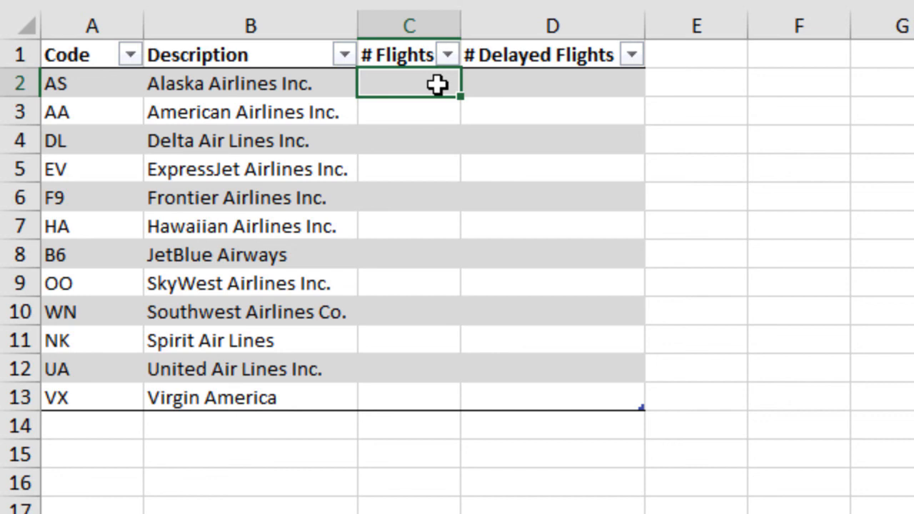
left_click_drag(93, 83, 123, 387)
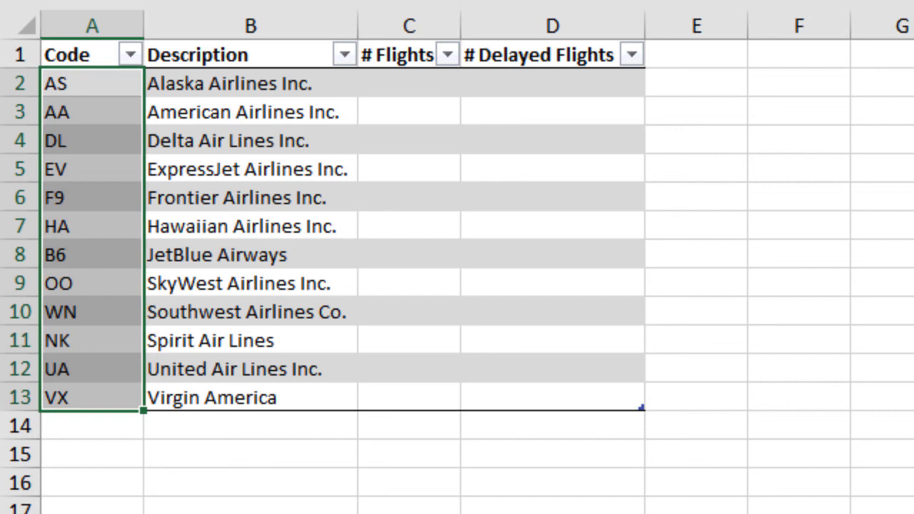
left_click(419, 80)
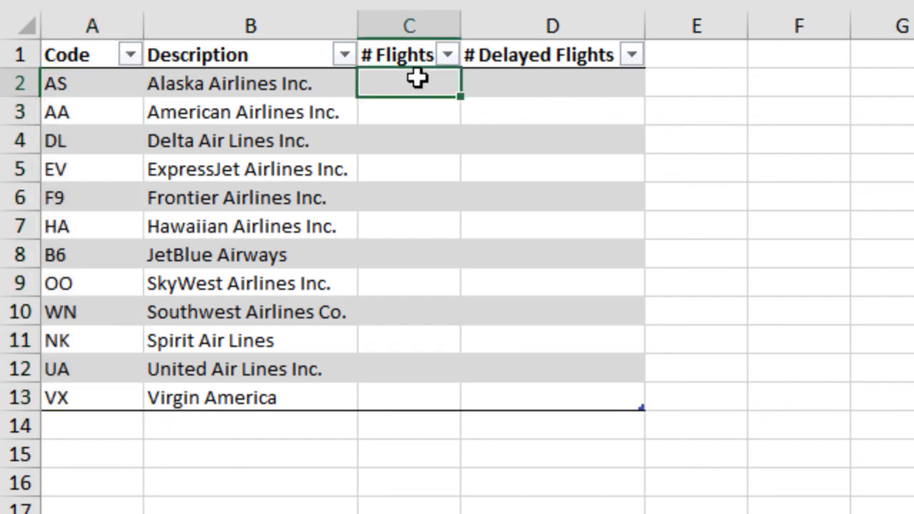
type("=")
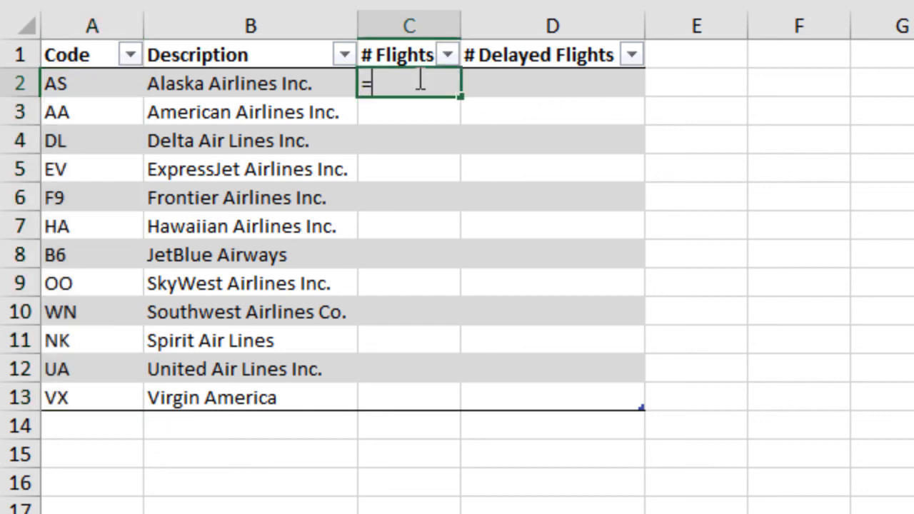
type("count")
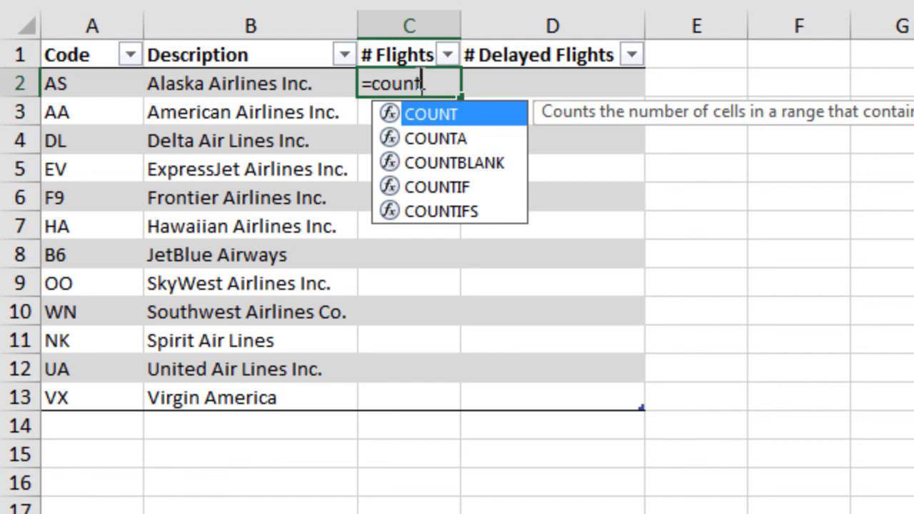
key("Down")
key("Down")
key("Down")
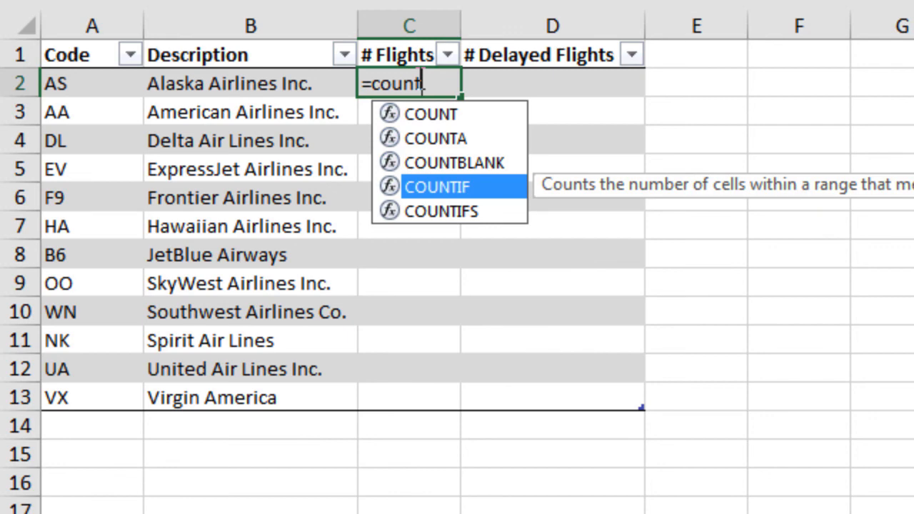
key("Tab")
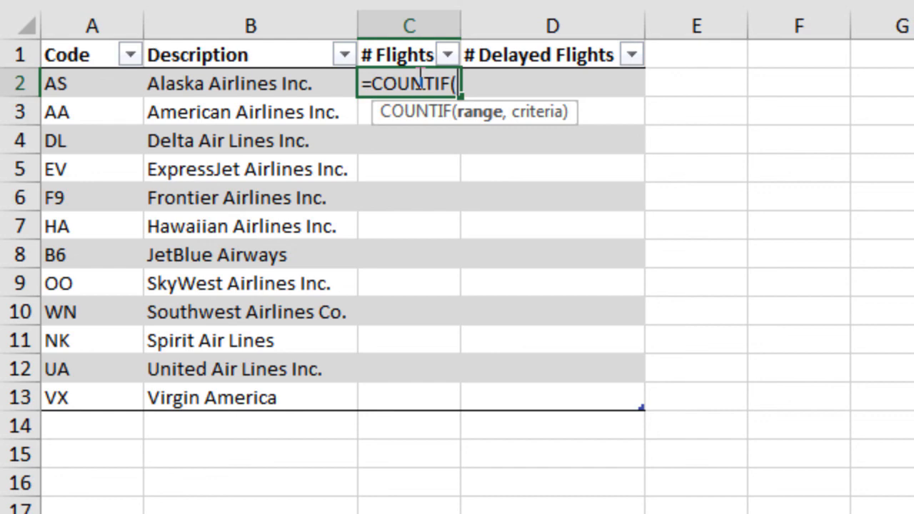
type("uni")
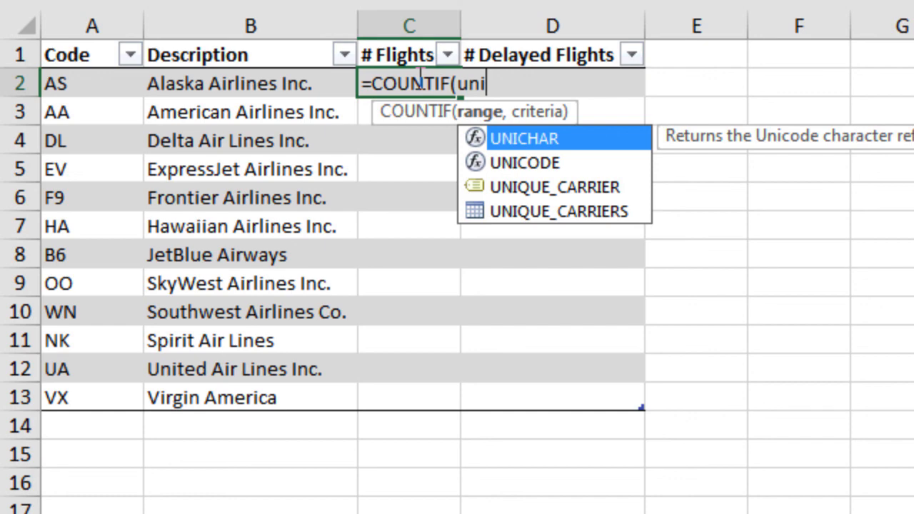
key("Down")
key("Down")
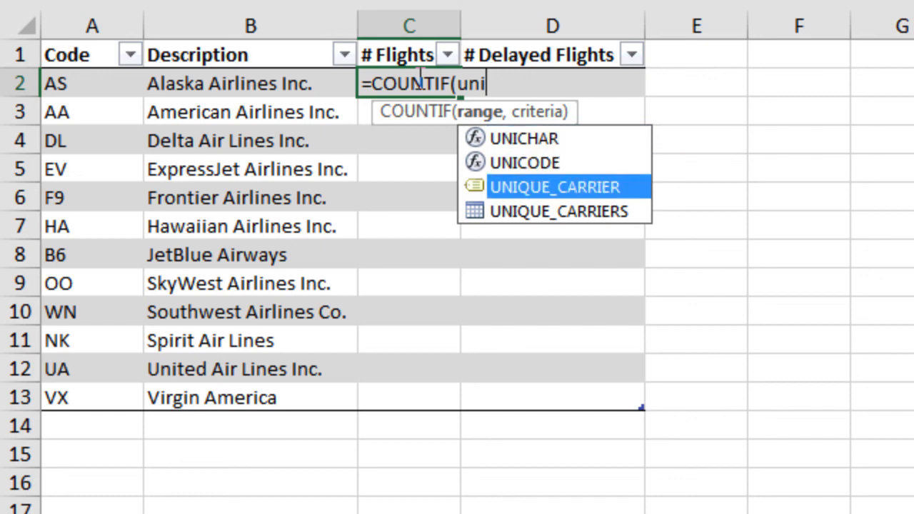
key("Tab")
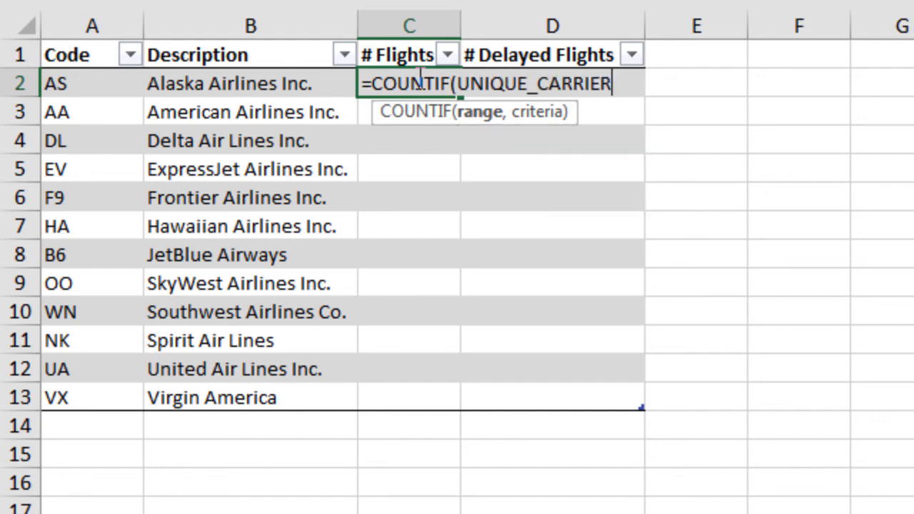
type(",")
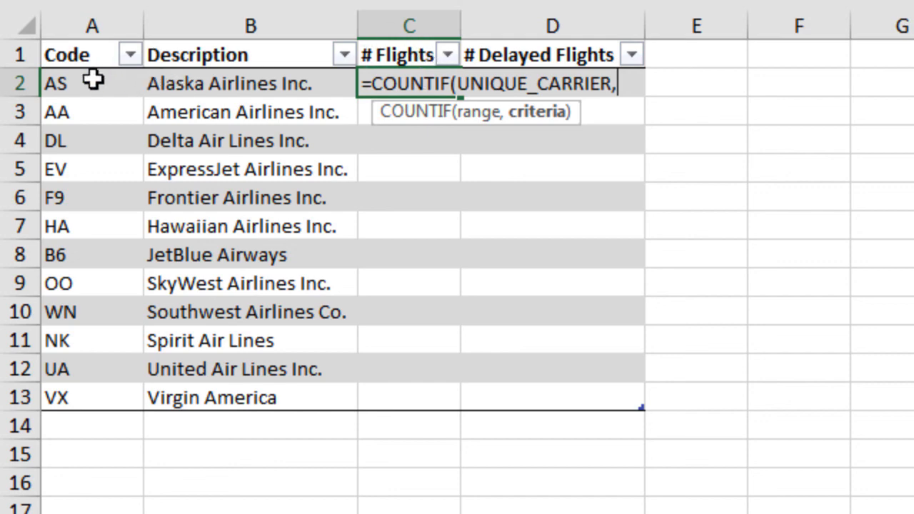
left_click(93, 80)
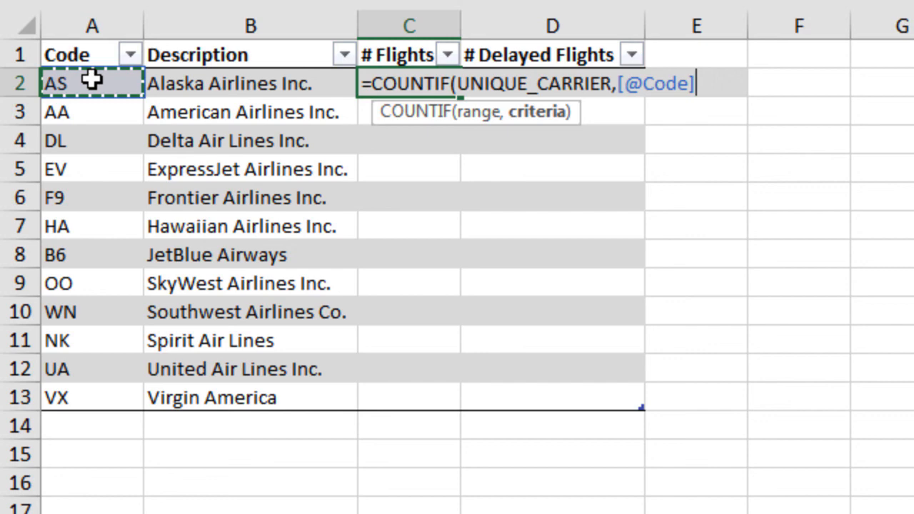
type(")")
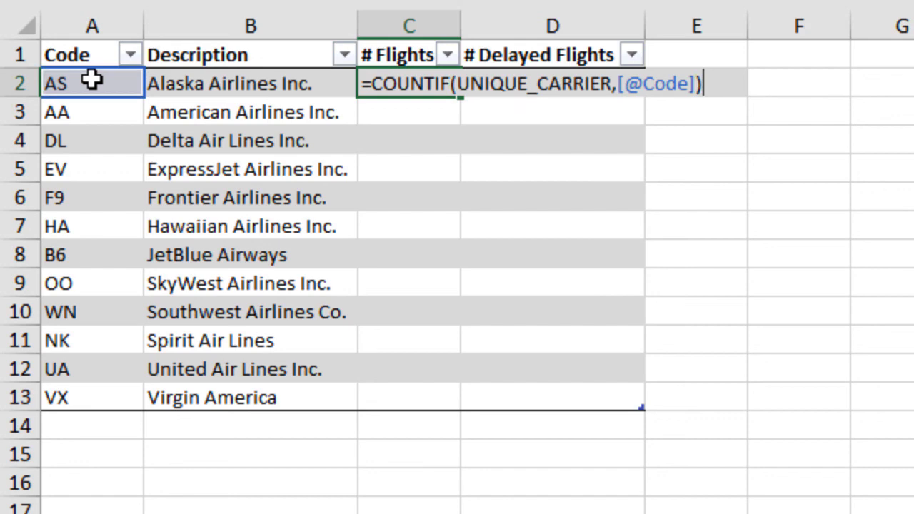
key("Return")
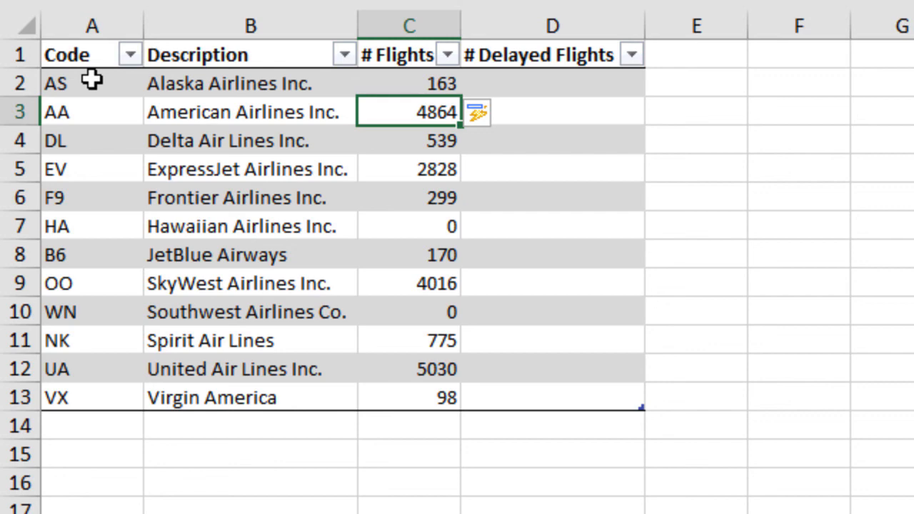
Begin a COUNTIFS formula in cell D2 of the # Delayed Flights column.
left_click(549, 83)
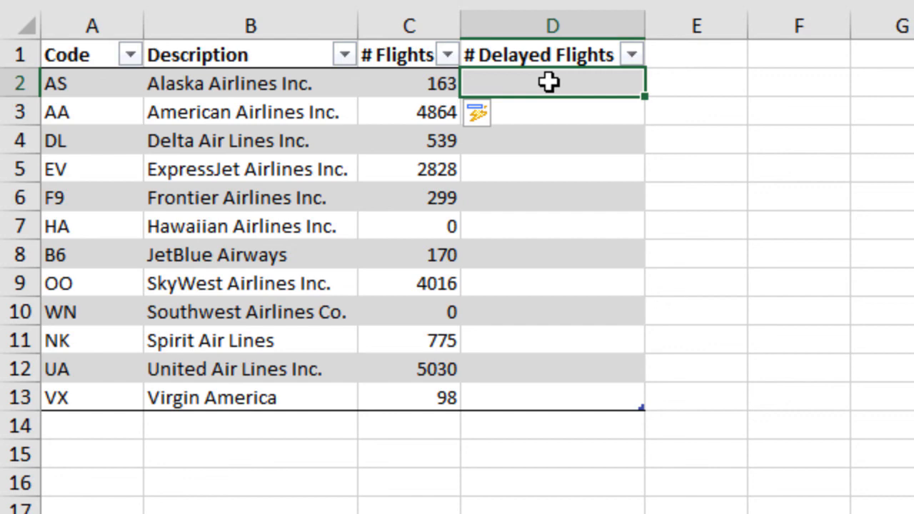
type("=")
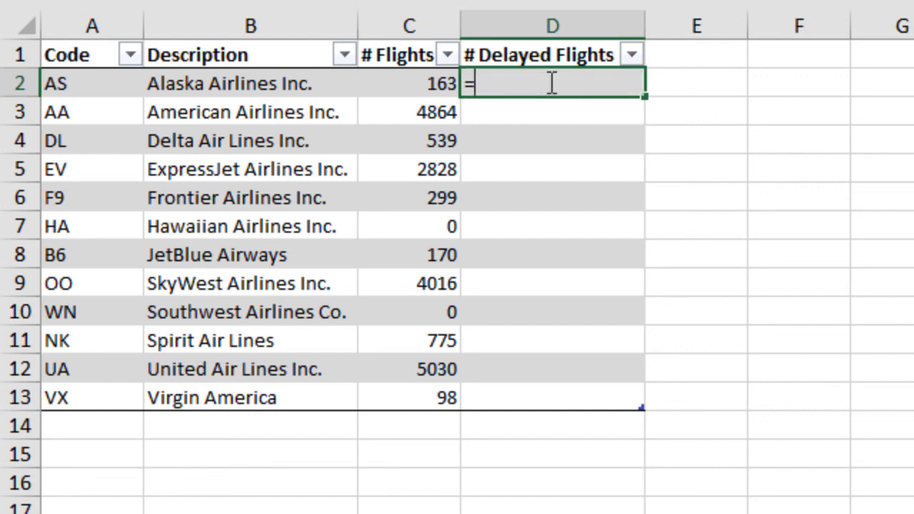
type("count")
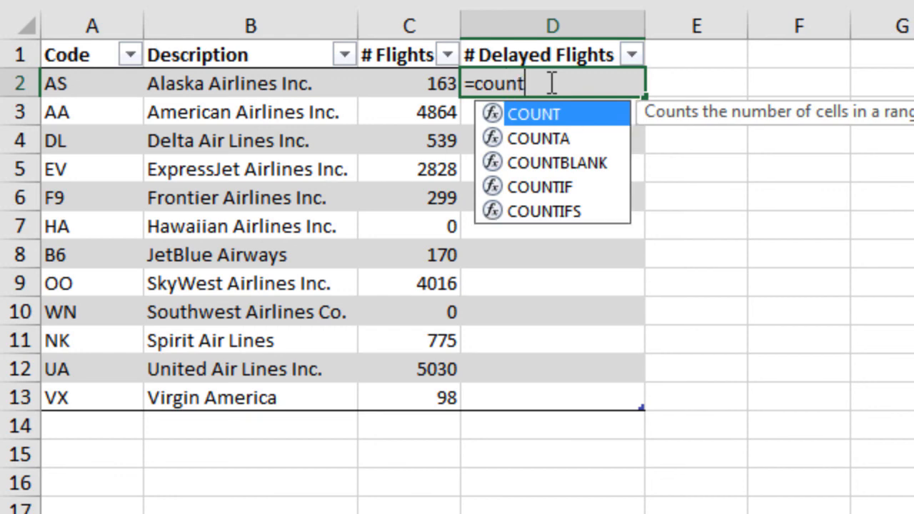
key("Down")
key("Down")
key("Down")
key("Down")
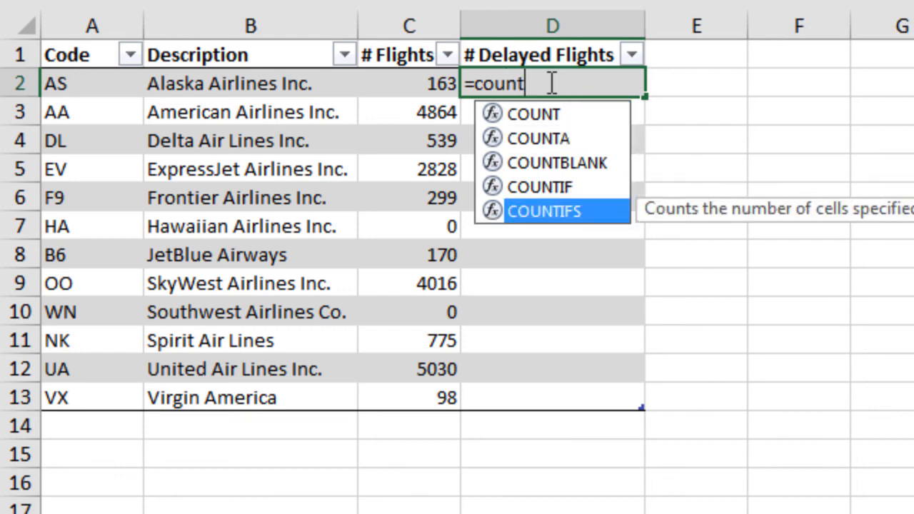
key("Tab")
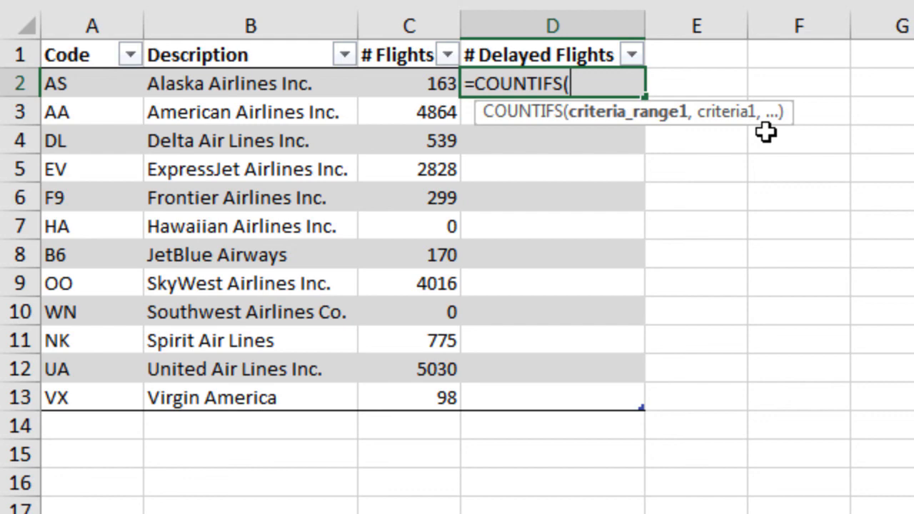
type("uni")
key("Down")
key("Down")
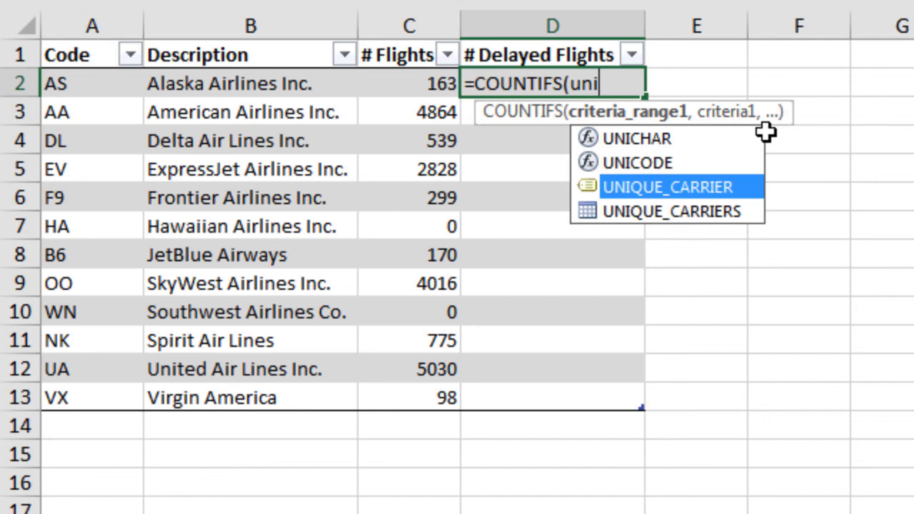
key("Tab")
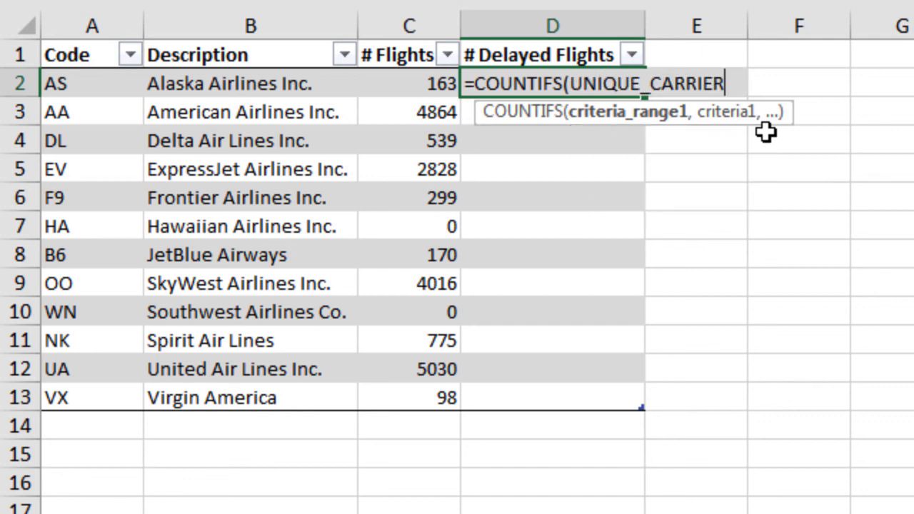
type(",")
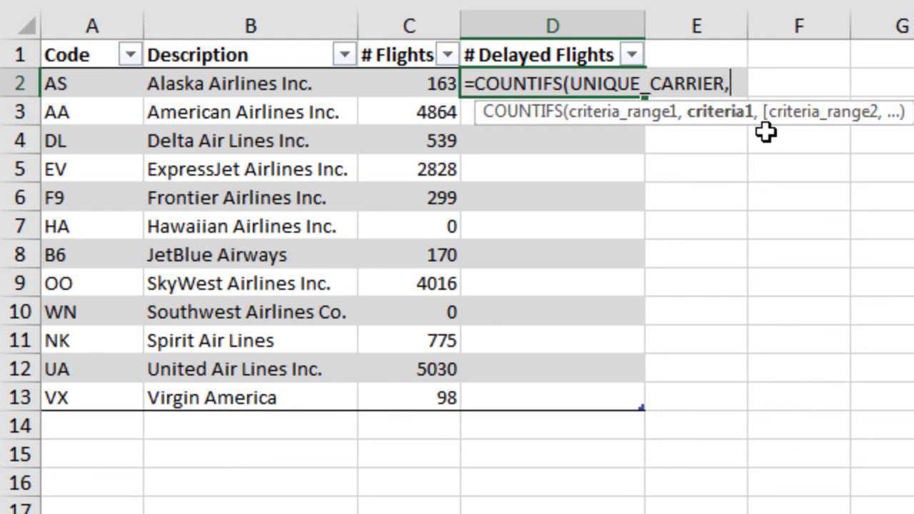
left_click(77, 81)
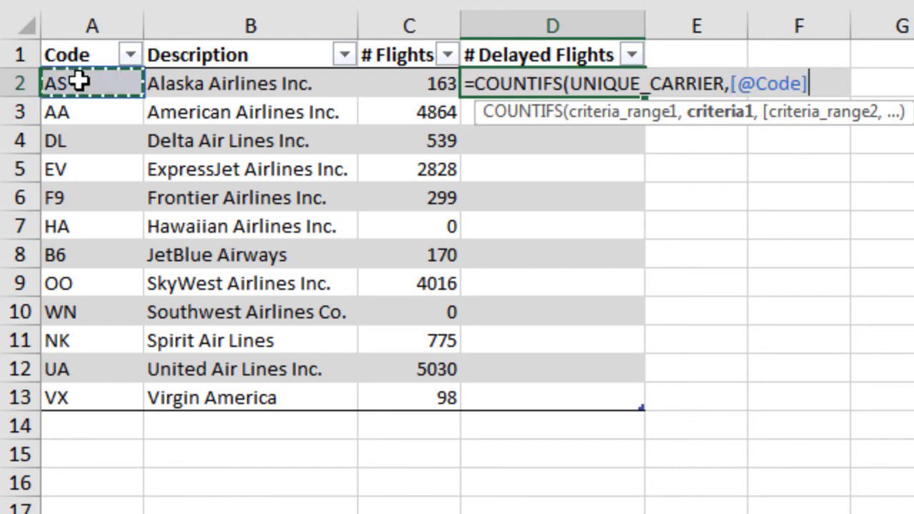
type(",")
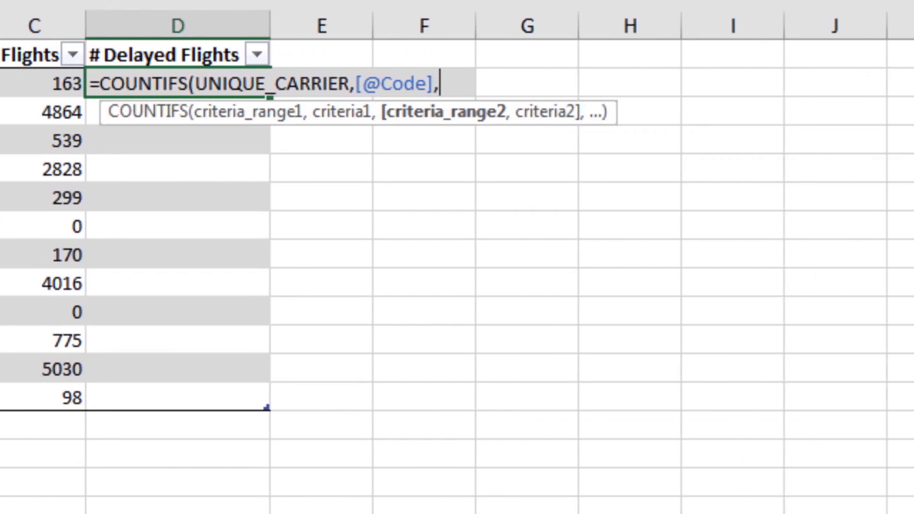
type("actu")
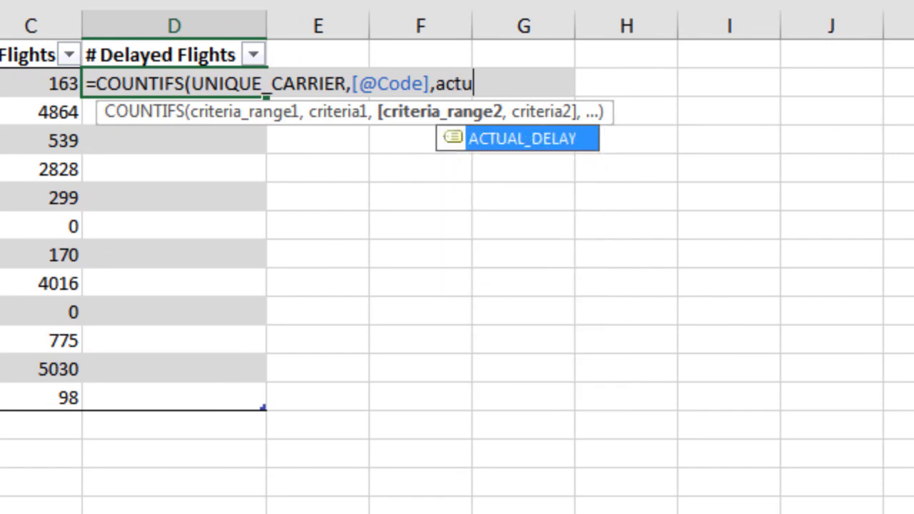
key("Tab")
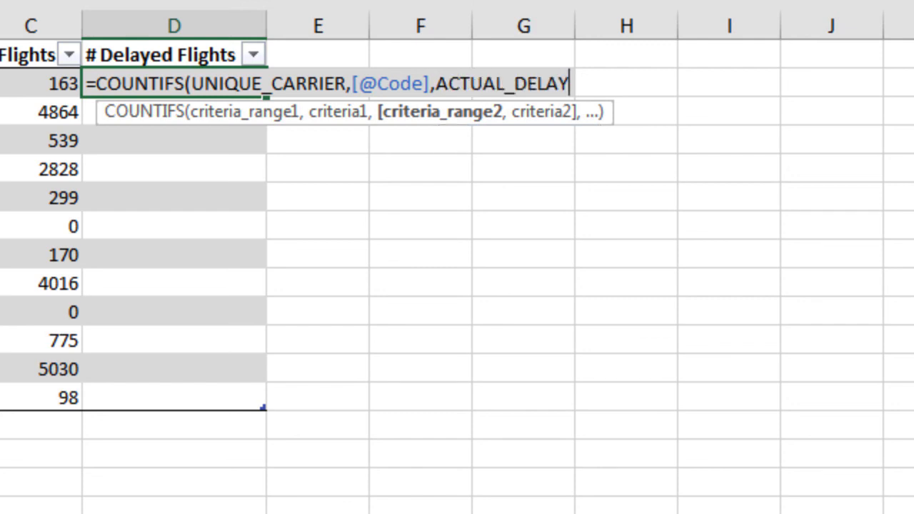
type(",")
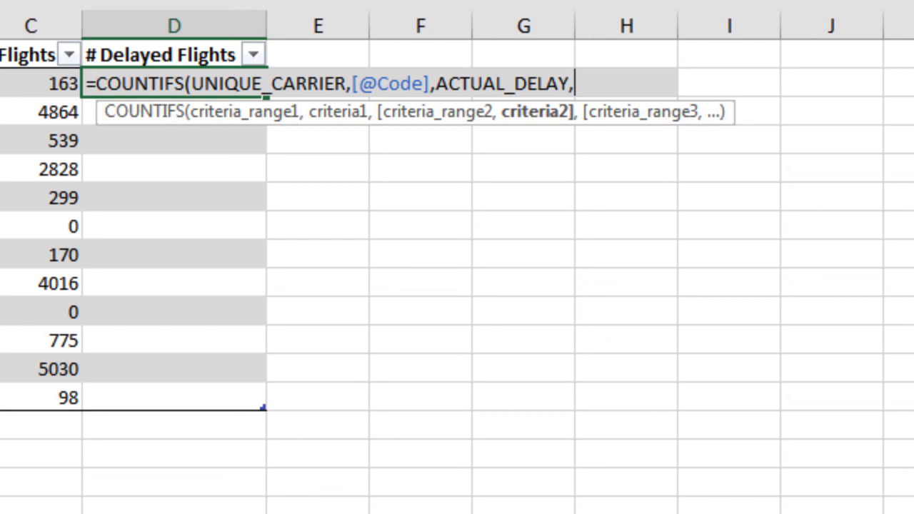
type("\">0\"")
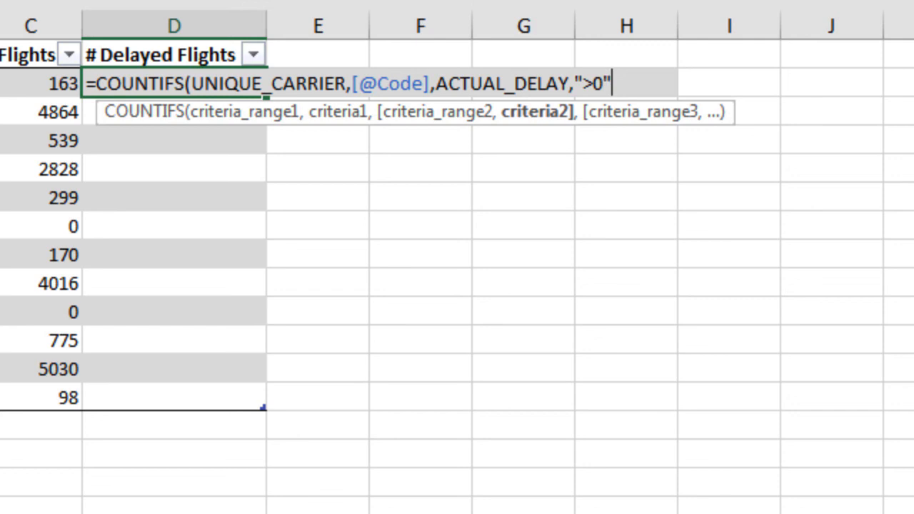
type(")")
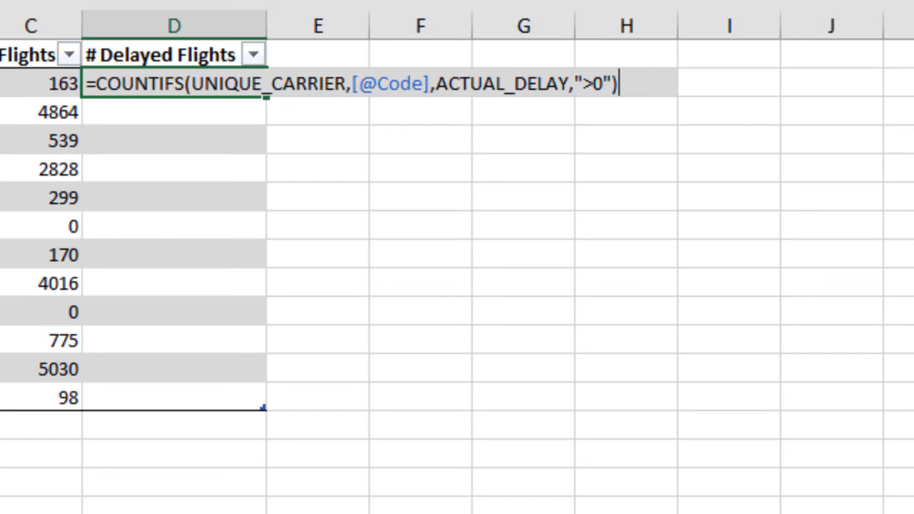
key("Return")
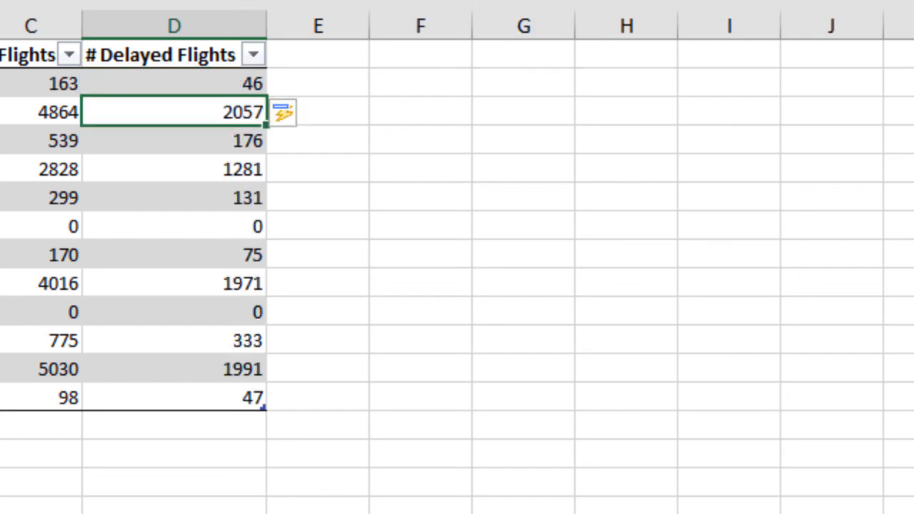